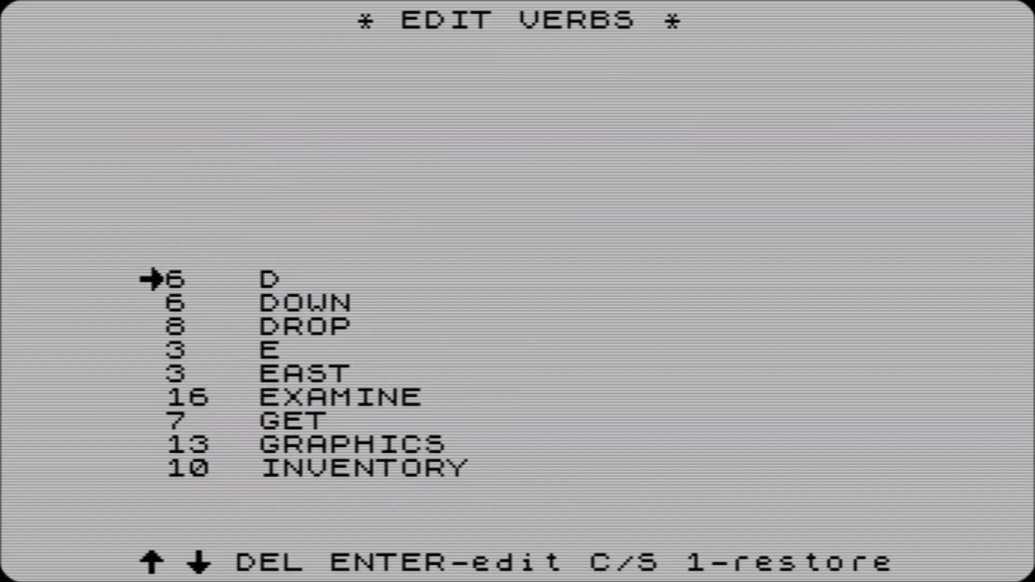
# - Enter Edit Verbs and type the new entry '17 open'
pyautogui.write('17 open')
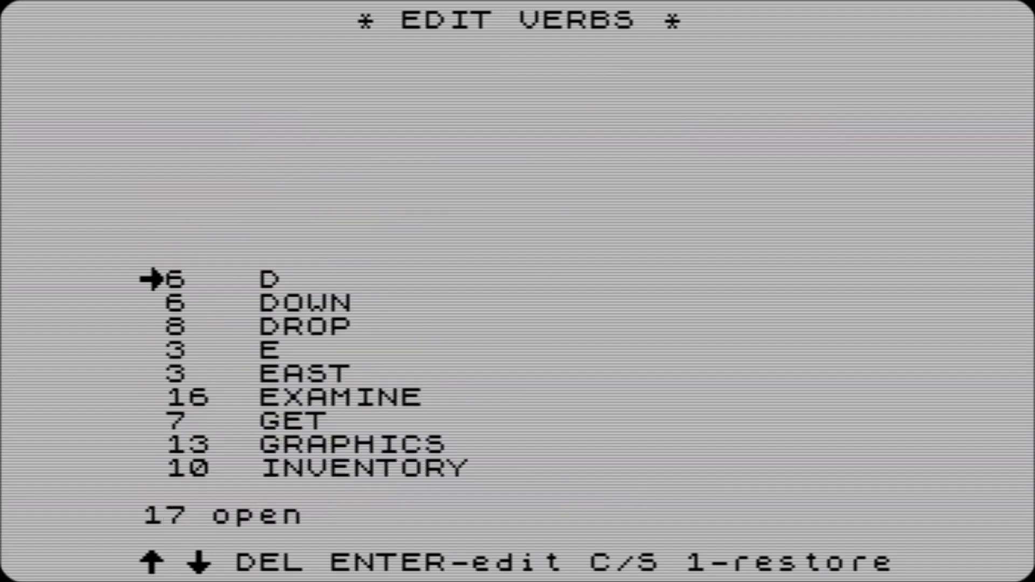
# - Insert OPEN as verb 17 and go back to the main menu
pyautogui.press('Return')
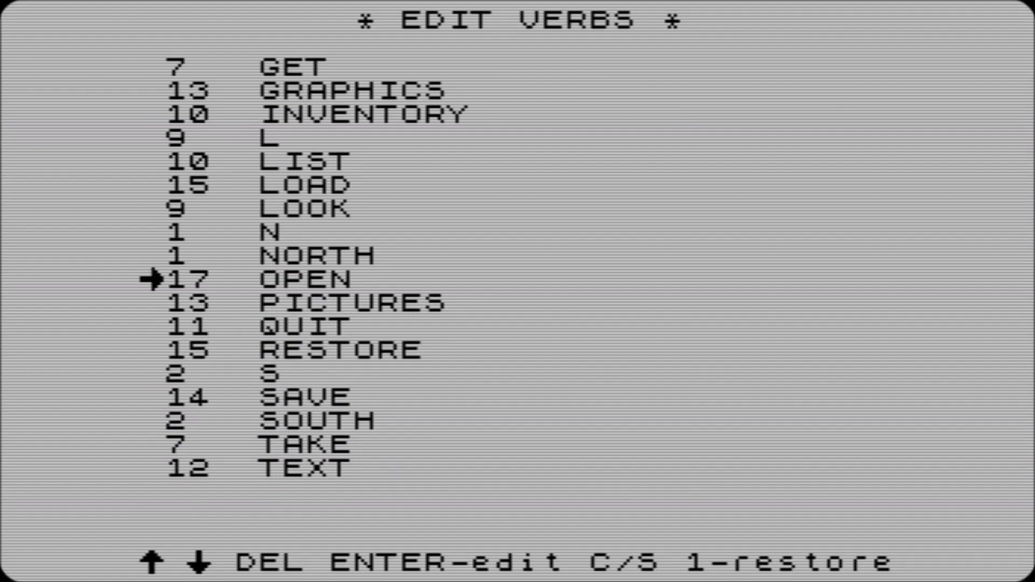
pyautogui.hotkey('shift', 'space')
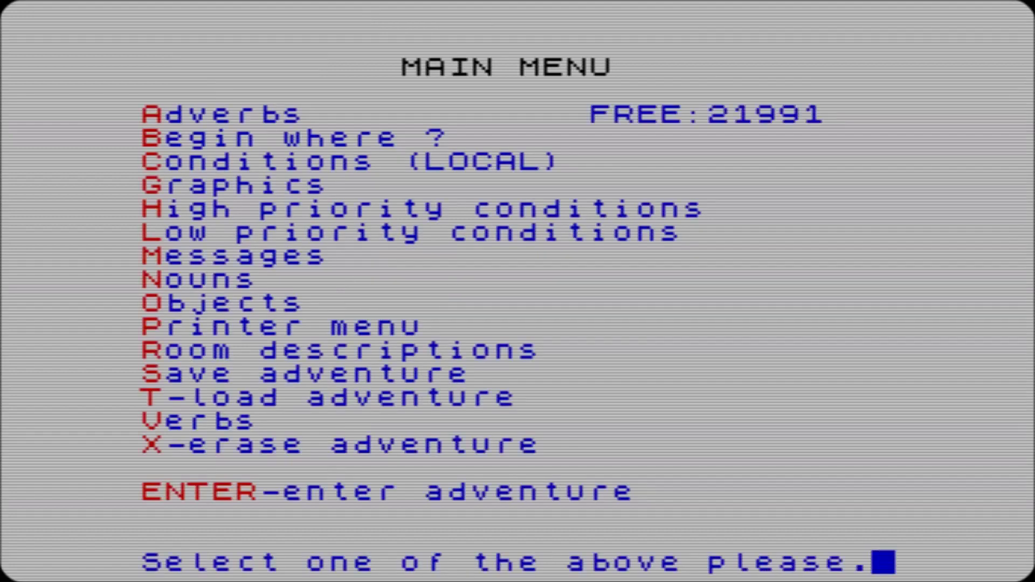
# - Add '30 door' to the Nouns list, then exit to the main menu
pyautogui.press('n')
pyautogui.write('30 ')
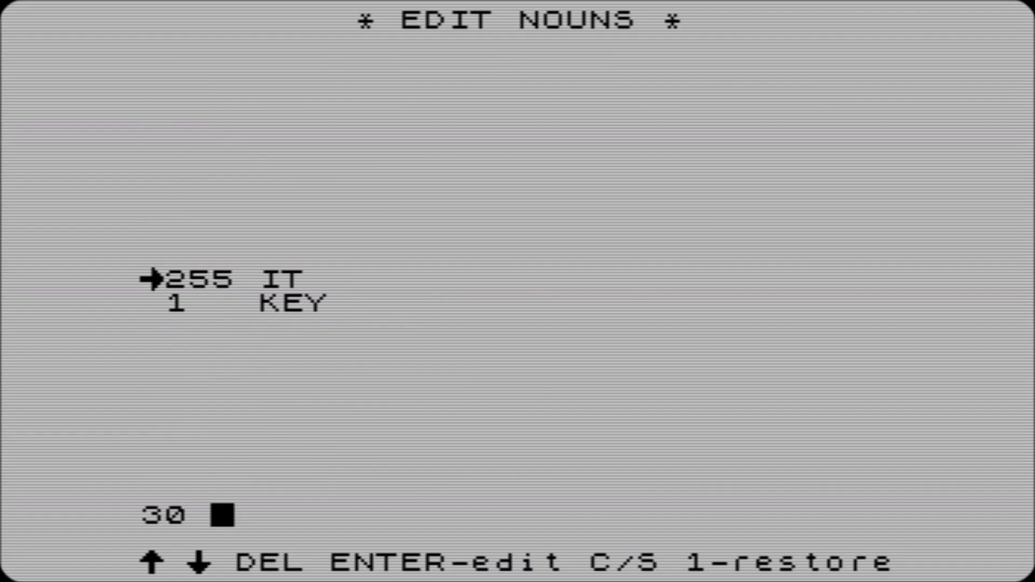
pyautogui.write('do')
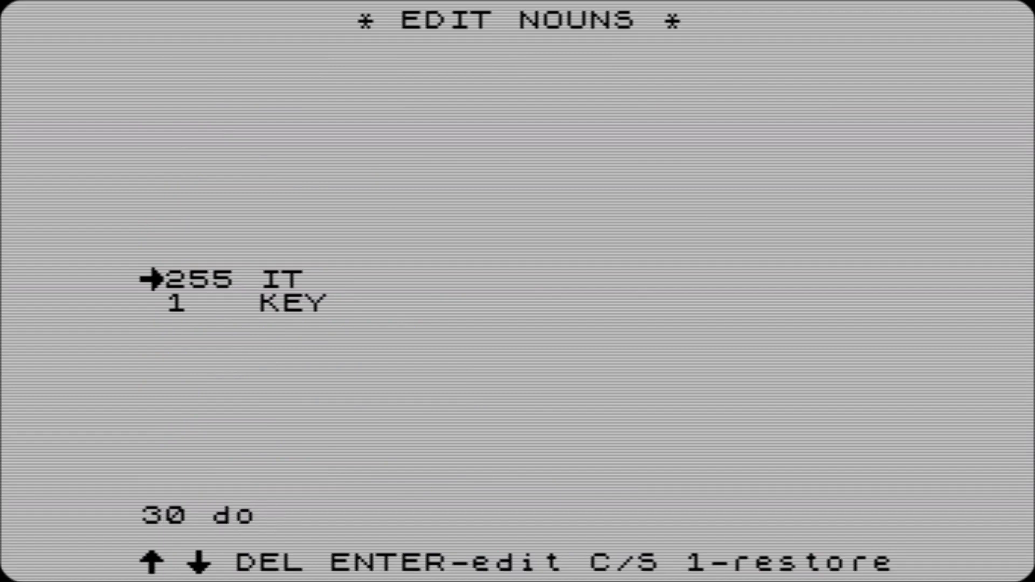
pyautogui.write('or')
pyautogui.press('Return')
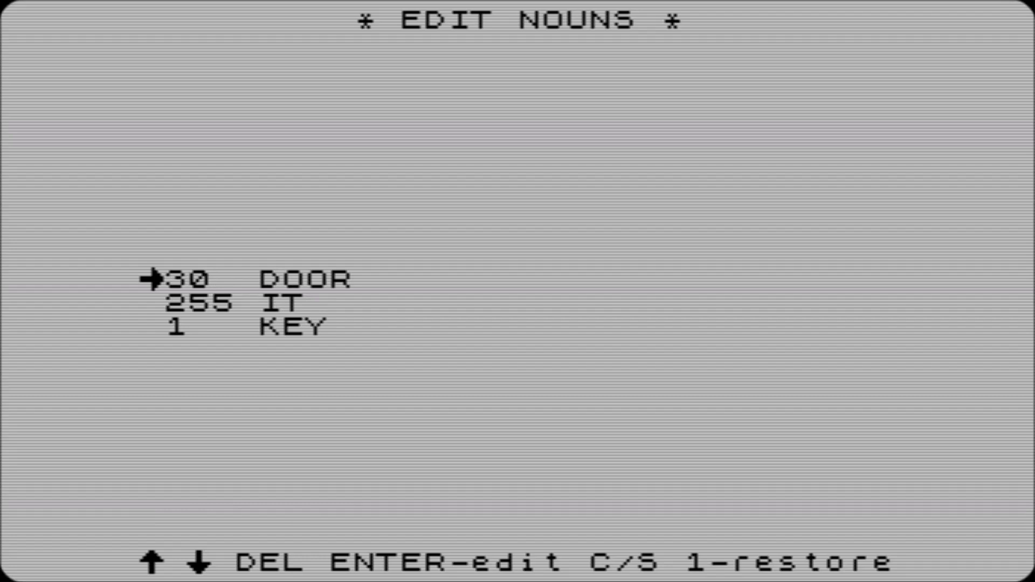
pyautogui.press('Escape')
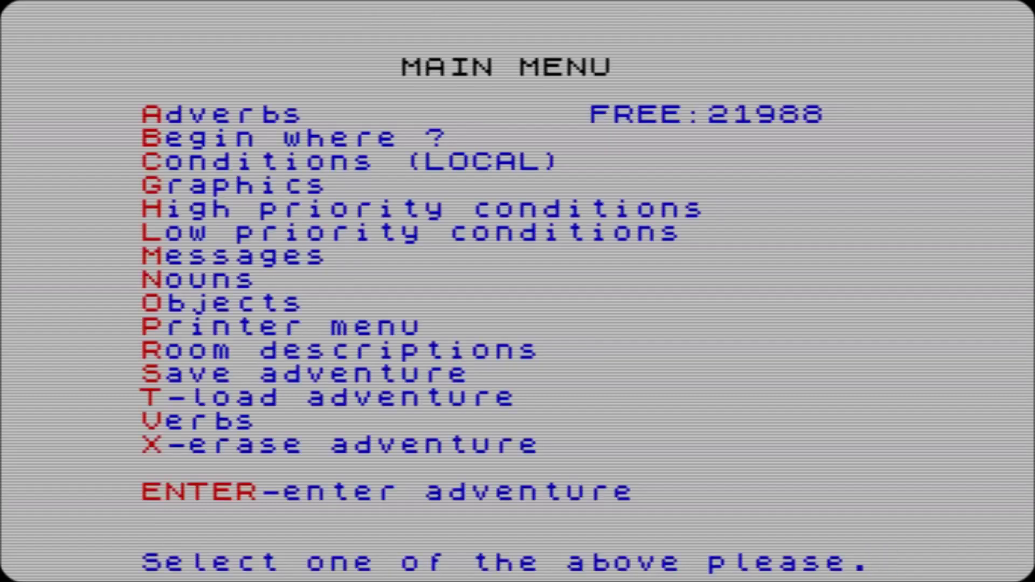
# - Write message 30 as 'The key is not for the door.' and leave the Messages editor
pyautogui.press('m')
pyautogui.write('30')
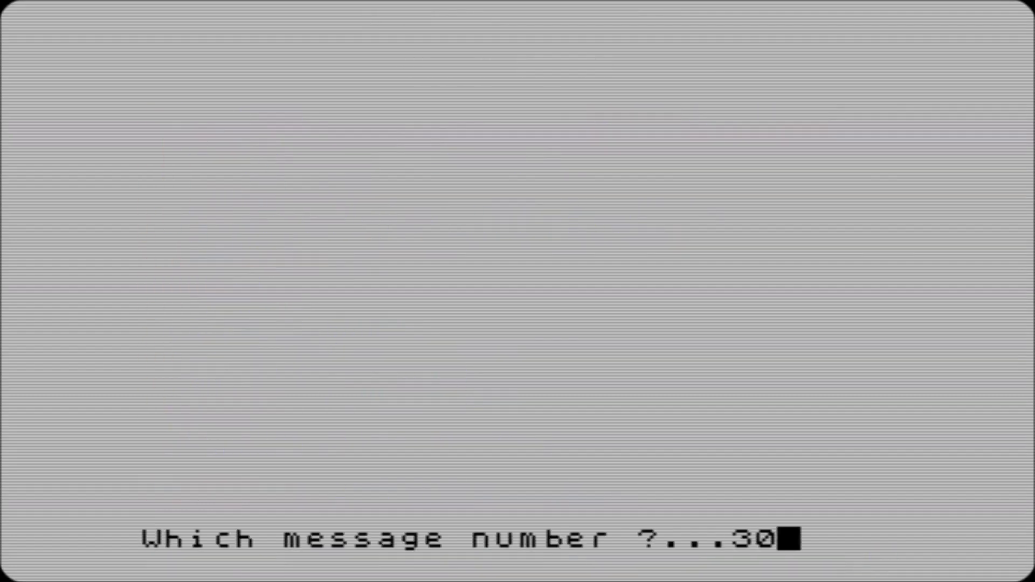
pyautogui.press('Return')
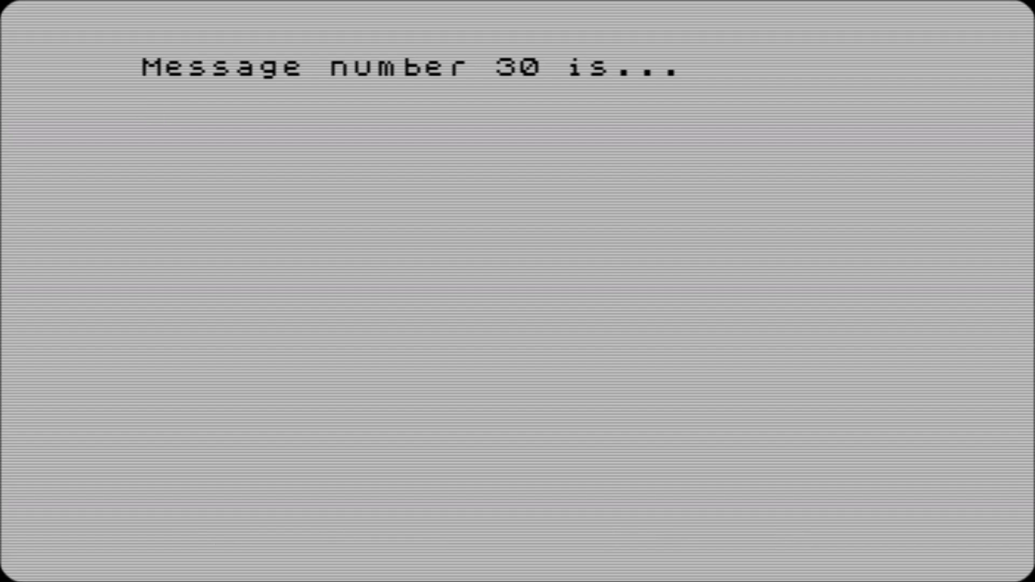
pyautogui.write('The')
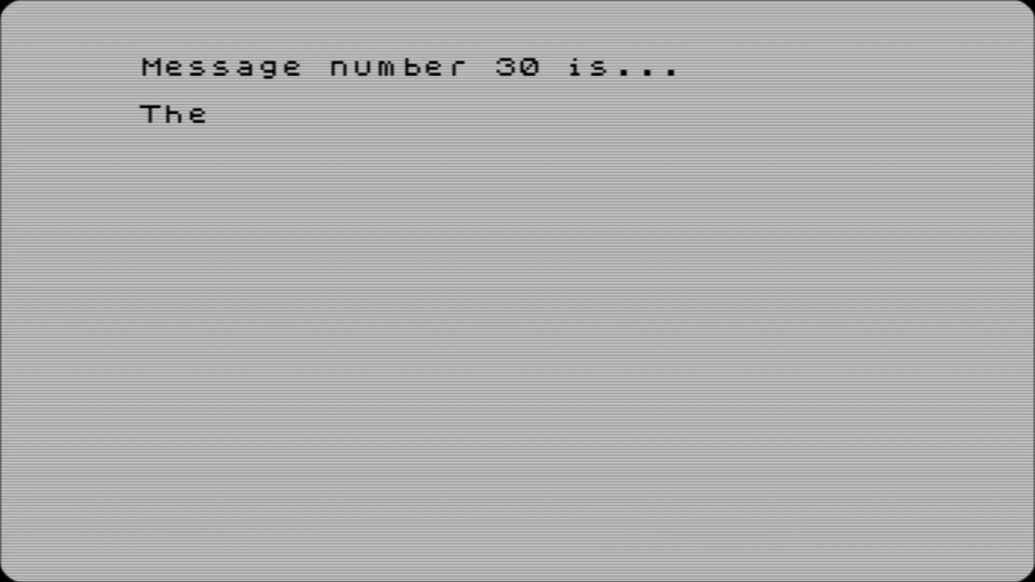
pyautogui.write(' key')
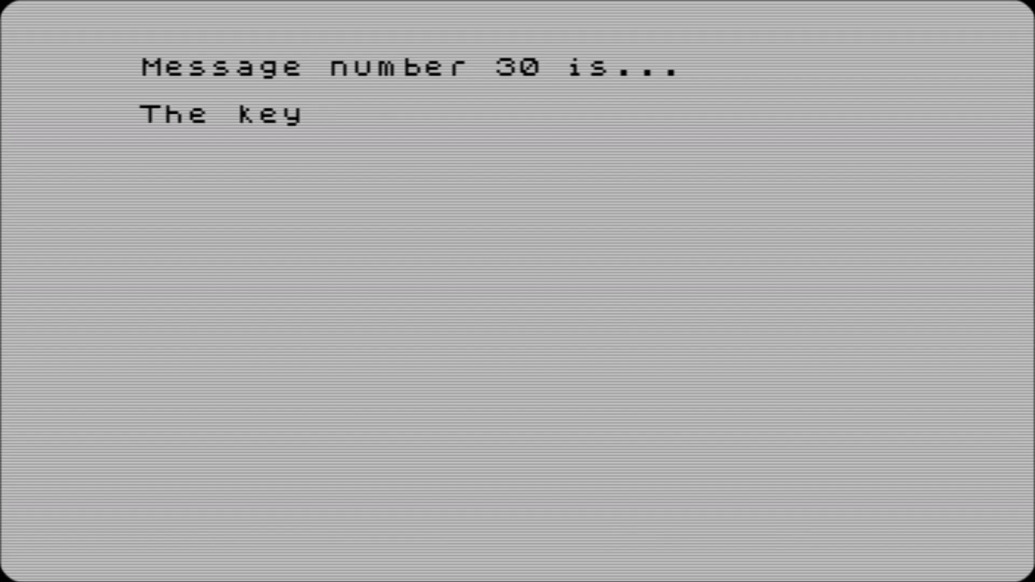
pyautogui.write(' is not for the door')
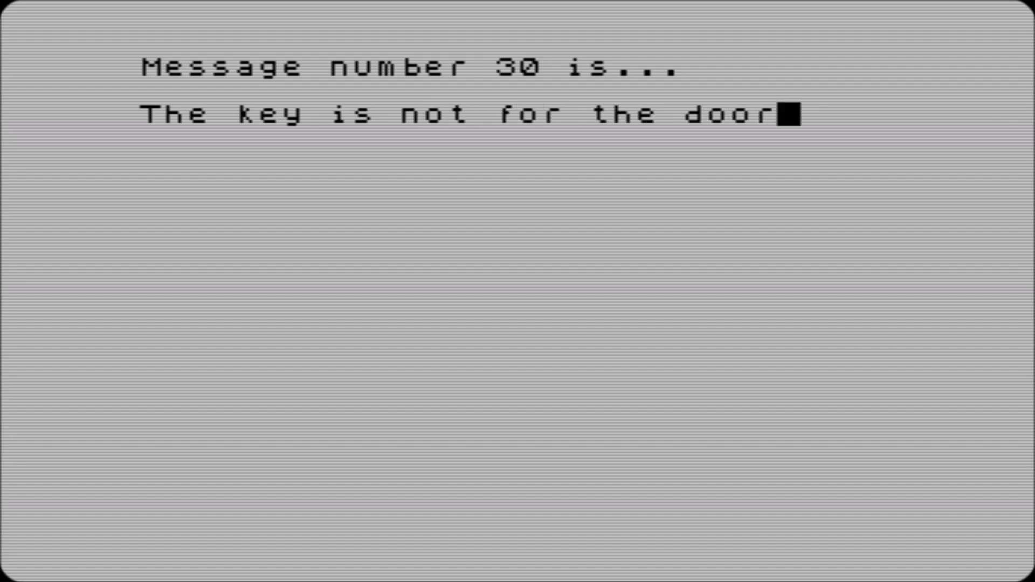
pyautogui.write('.')
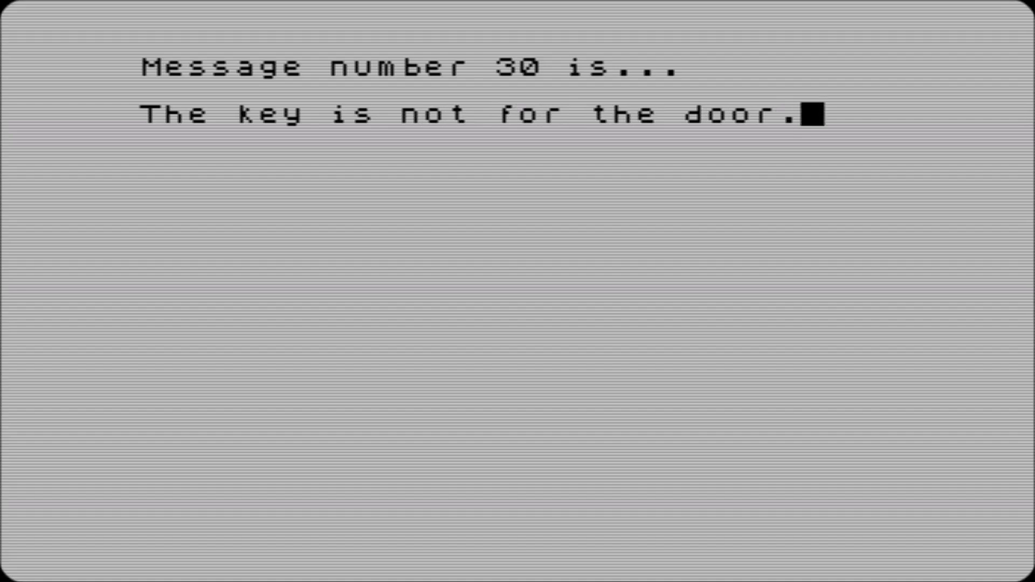
pyautogui.press('Return')
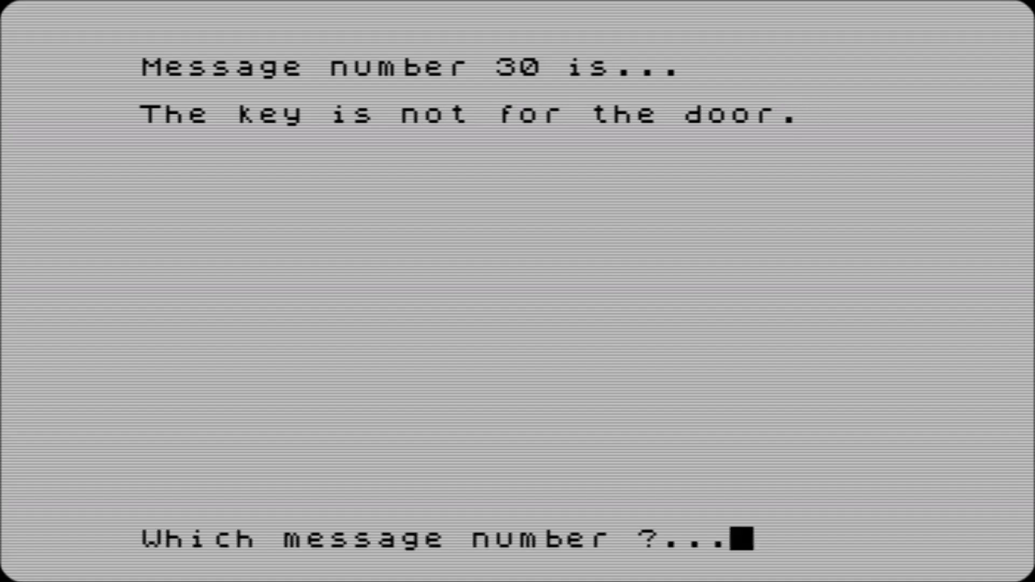
pyautogui.press('Return')
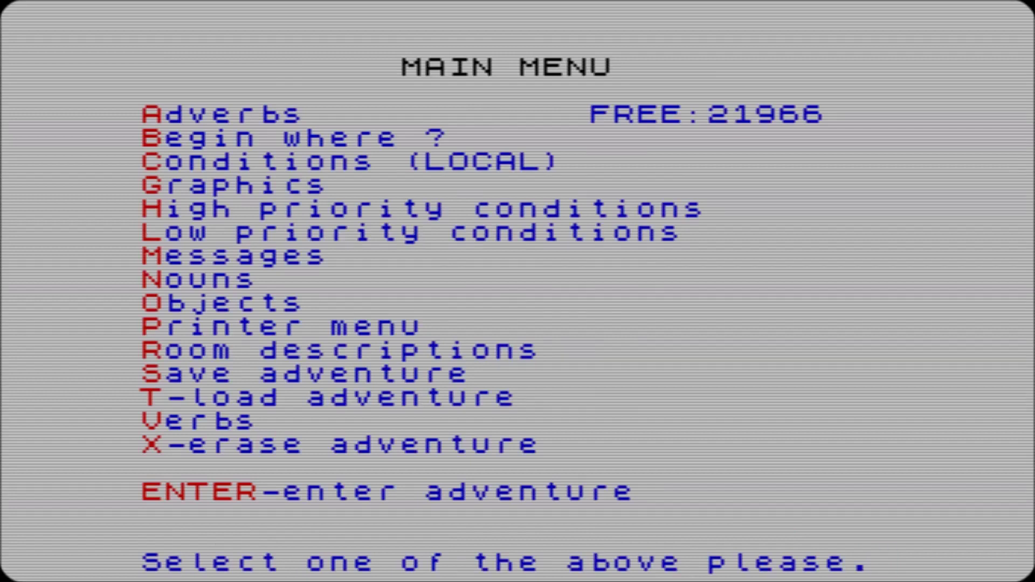
pyautogui.press('Return')
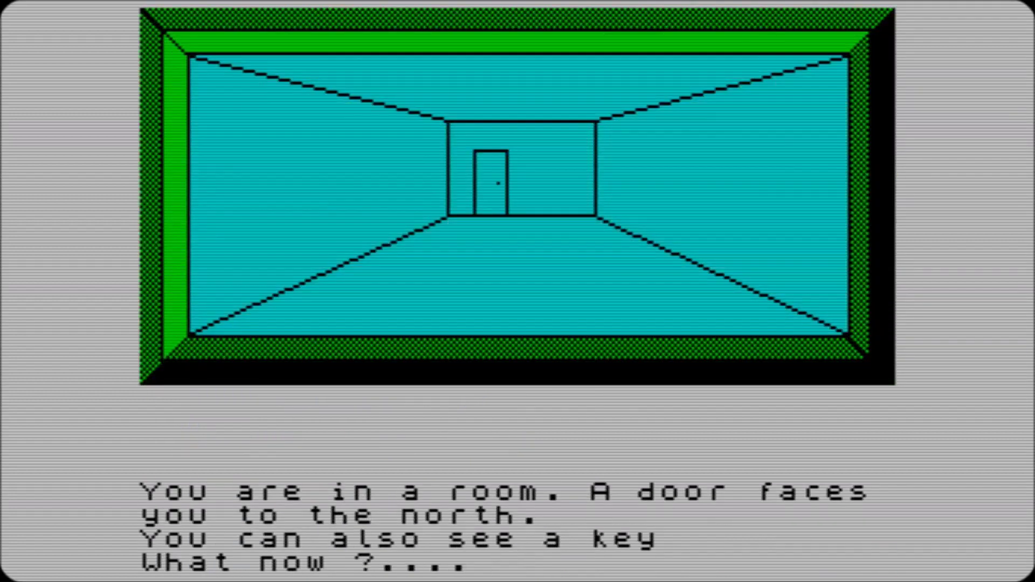
pyautogui.write('open')
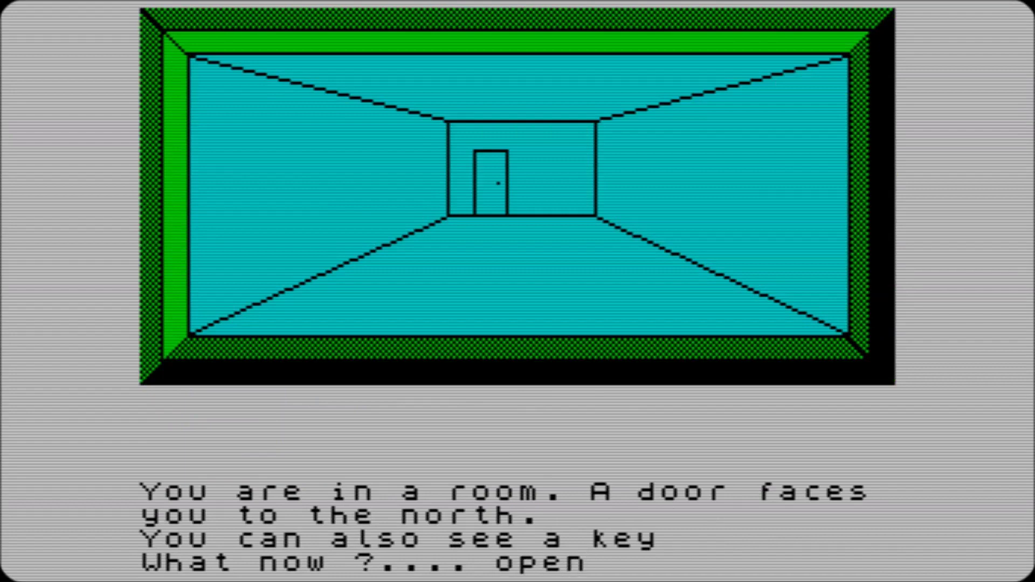
pyautogui.write(' door')
pyautogui.press('Return')
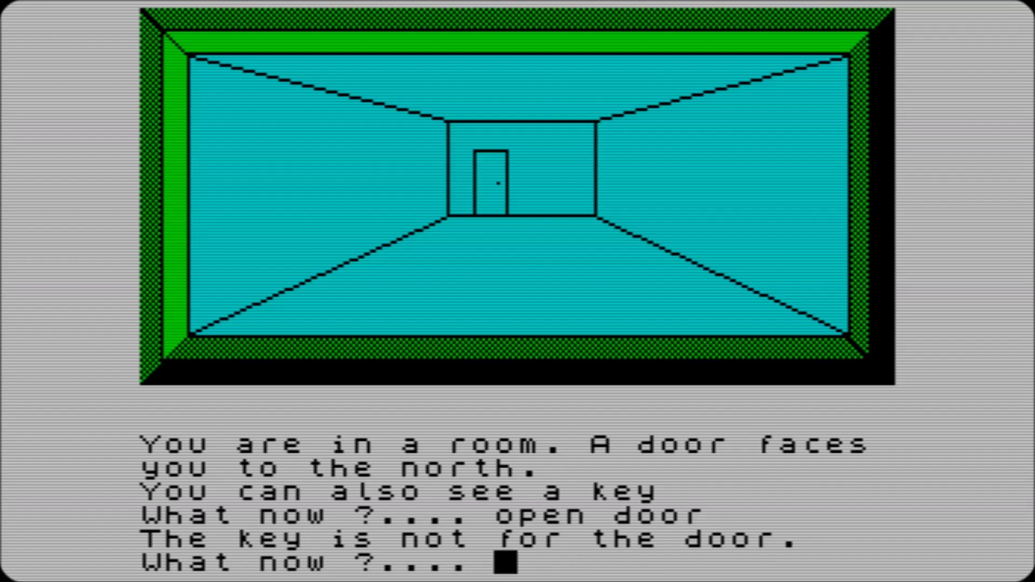
pyautogui.press('Escape')
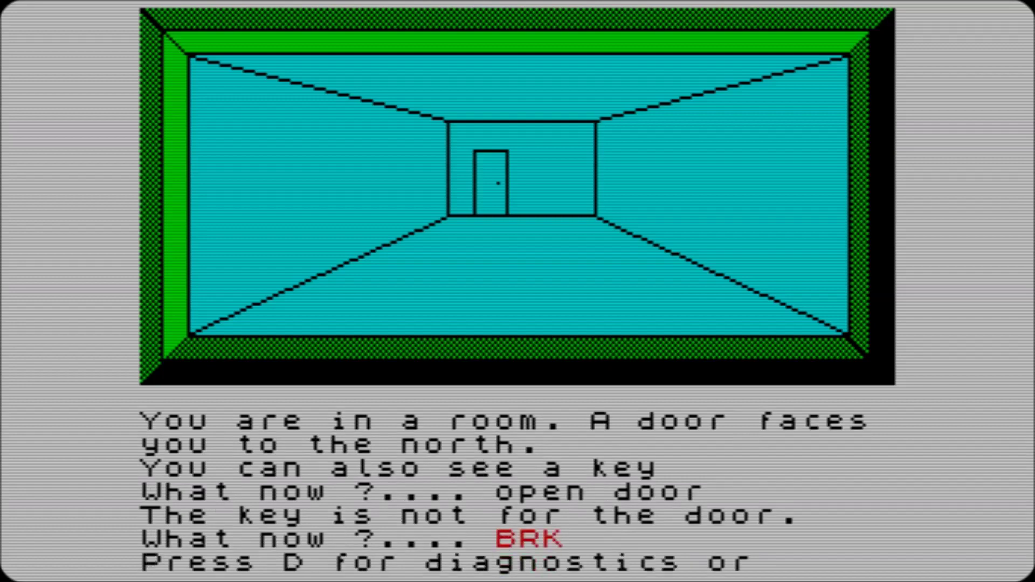
pyautogui.press('Escape')
pyautogui.press('Return')
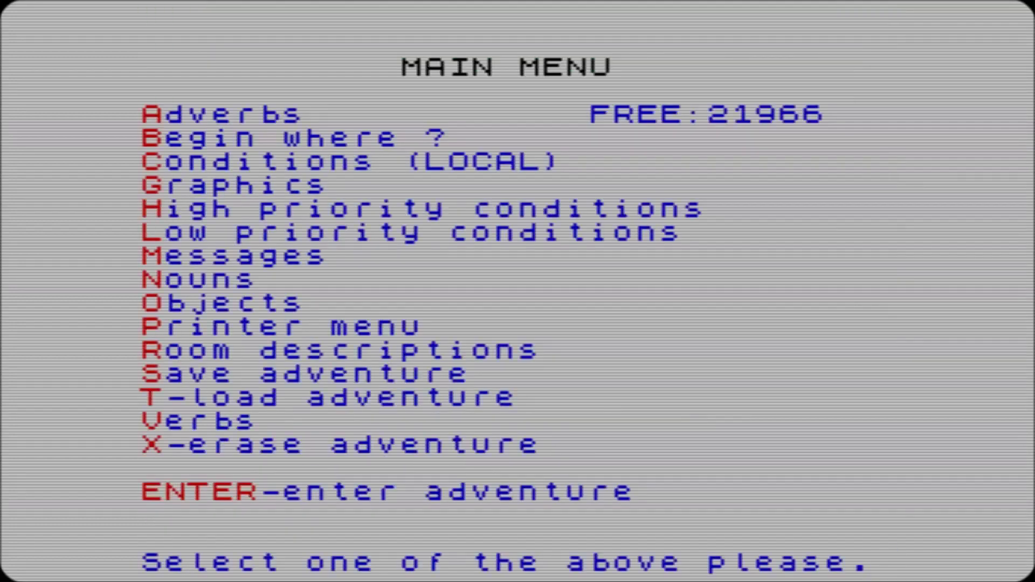
# - Append 'and carr 1' to room 1's local condition line 1
pyautogui.press('r')
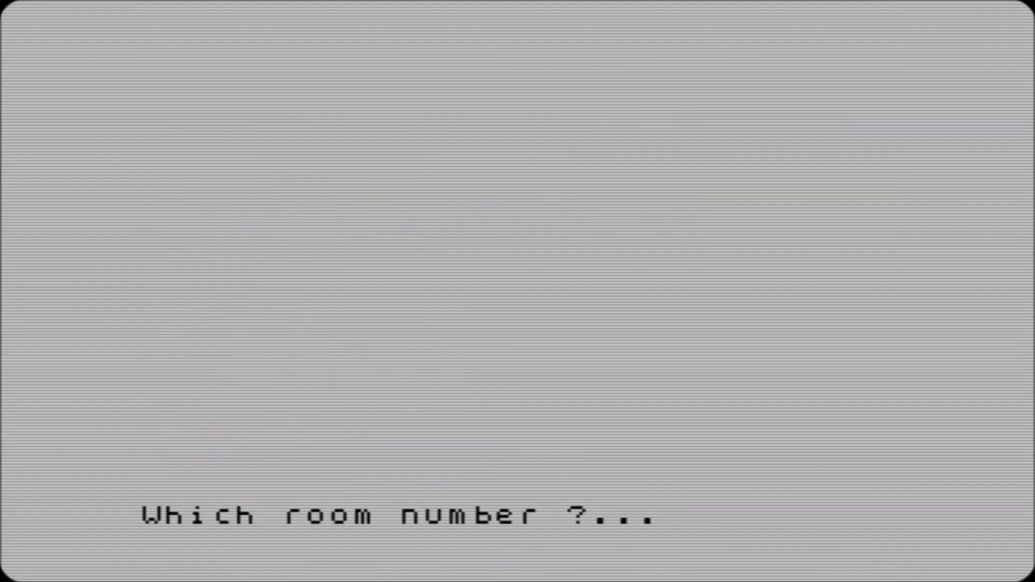
pyautogui.write('1')
pyautogui.press('Return')
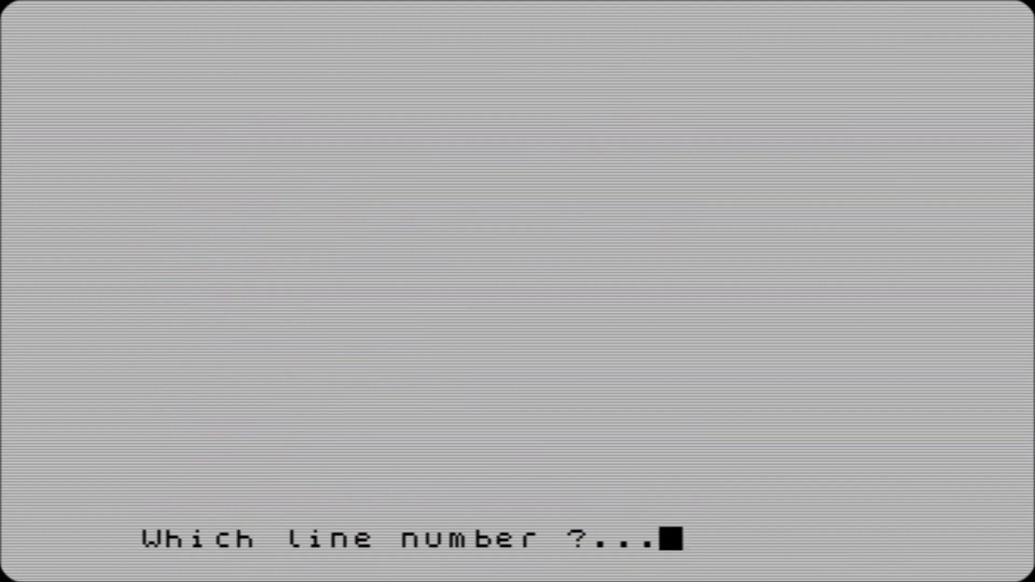
pyautogui.write('1')
pyautogui.press('Return')
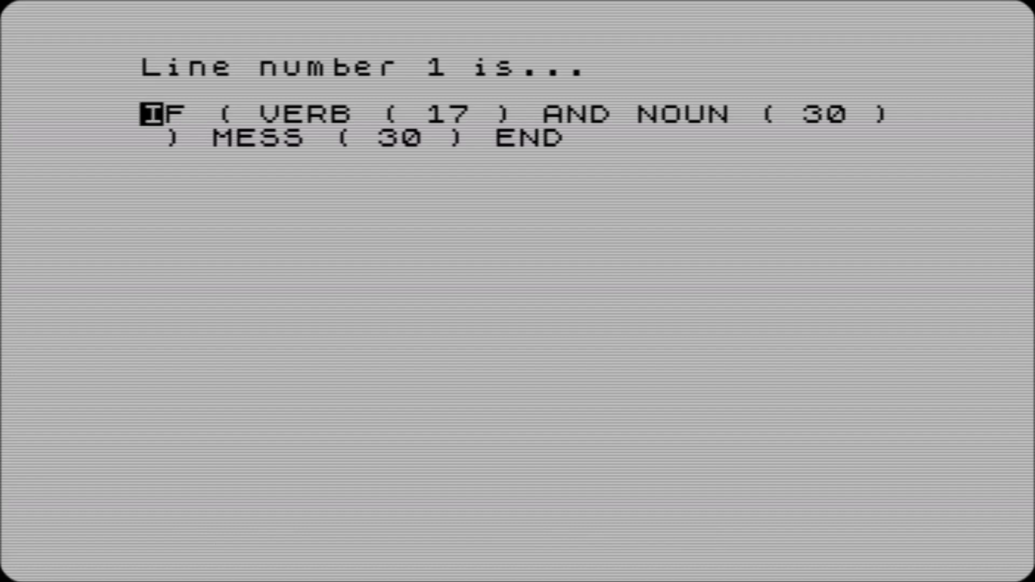
pyautogui.press('Right')
pyautogui.press('Right')
pyautogui.press('Right')
pyautogui.press('Right')
pyautogui.press('Right')
pyautogui.press('Right')
pyautogui.press('Right')
pyautogui.press('Right')
pyautogui.press('Right')
pyautogui.press('Right')
pyautogui.press('Right')
pyautogui.press('Right')
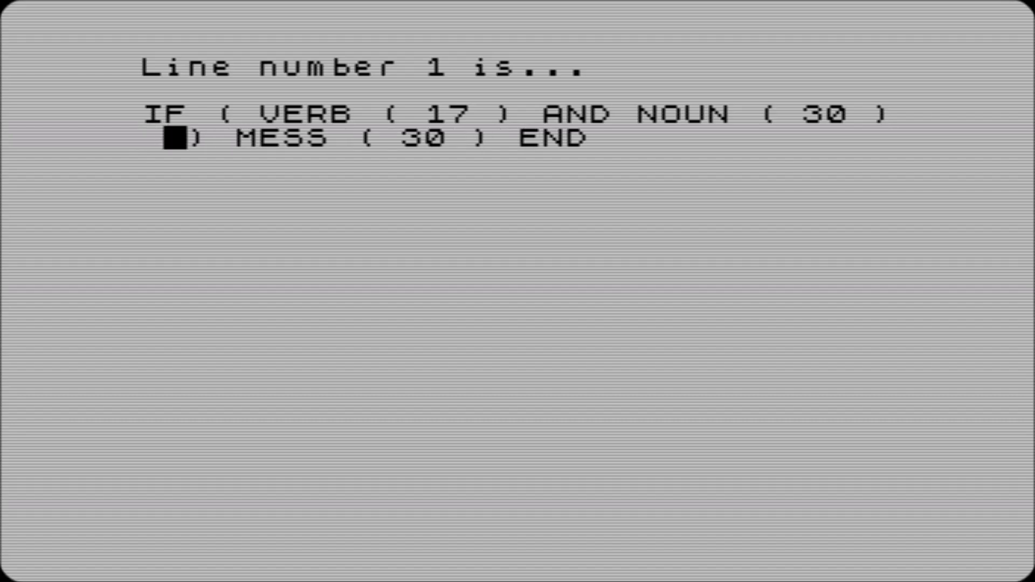
pyautogui.write('an')
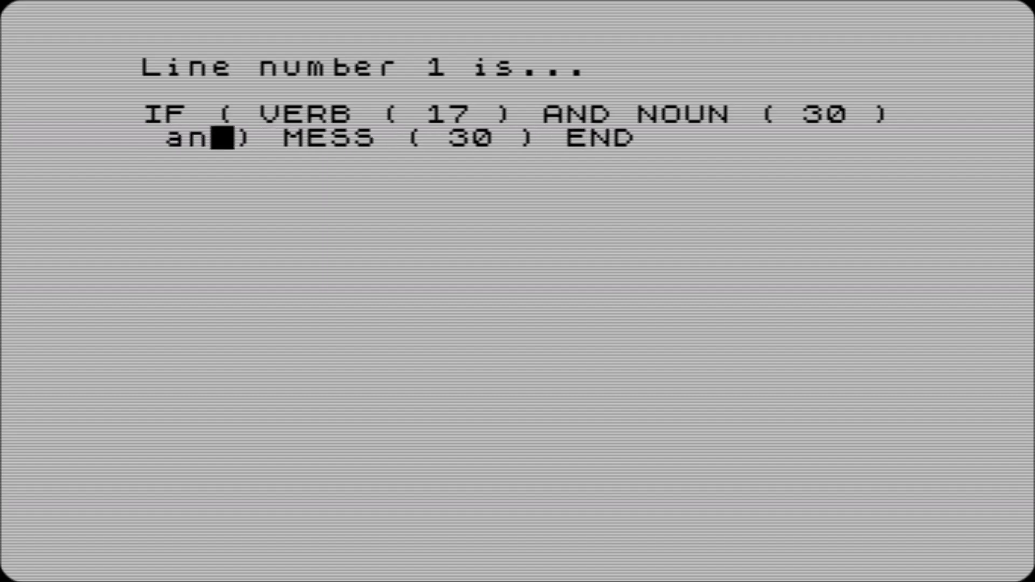
pyautogui.write('d carr')
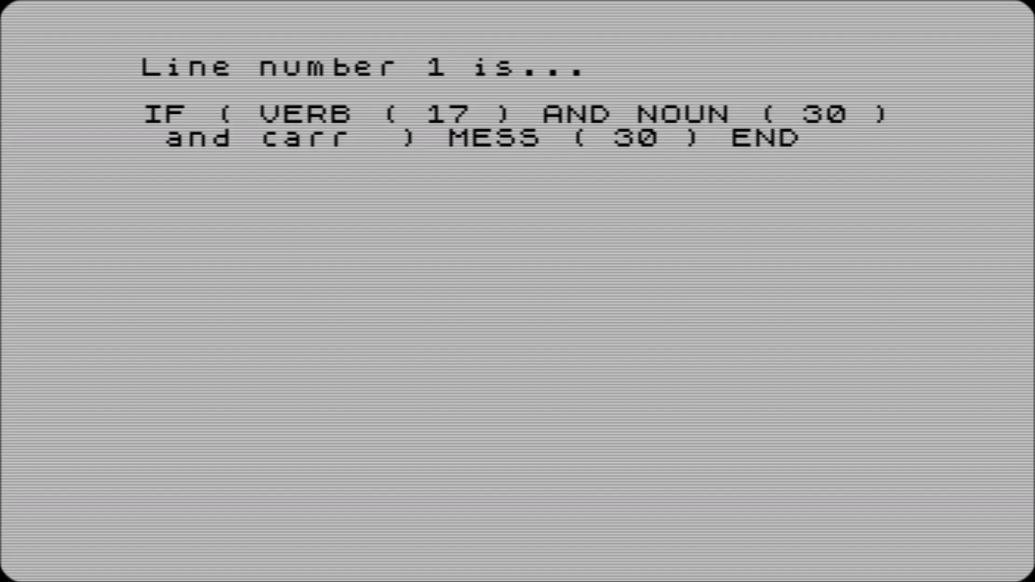
pyautogui.write(' 1')
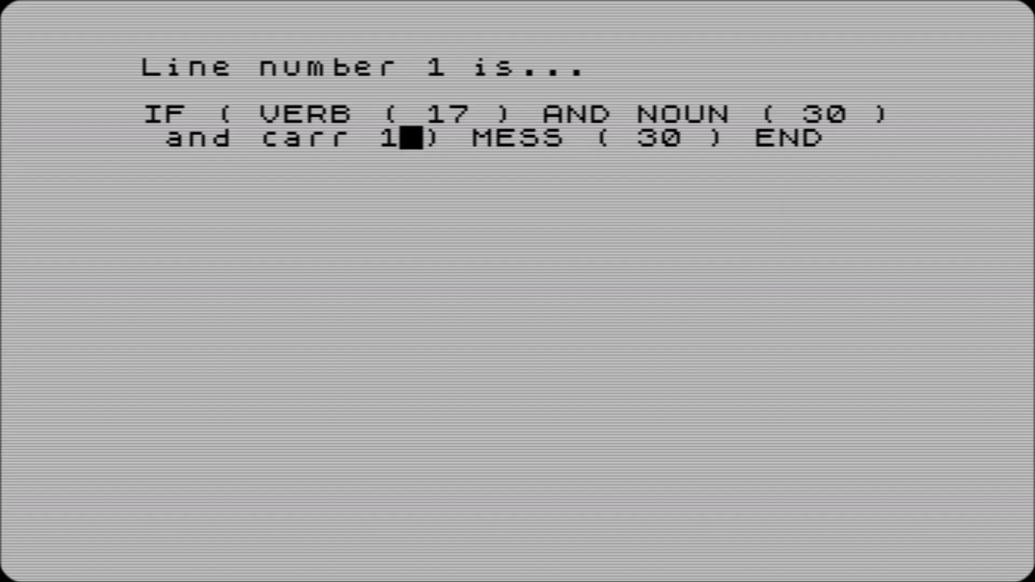
pyautogui.press('Return')
# - Leave the condition editor and start playing the adventure
pyautogui.hotkey('shift', 'space')
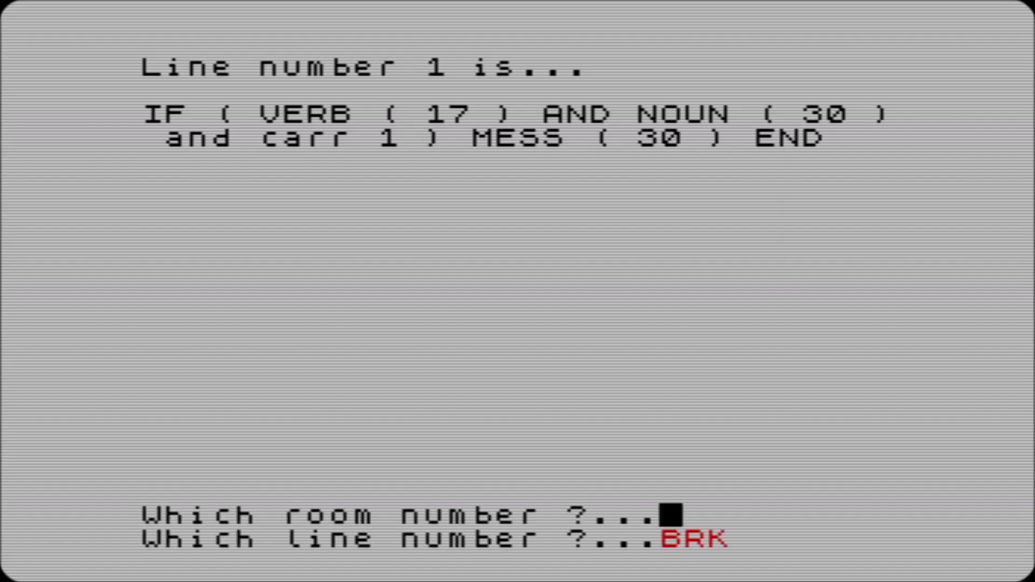
pyautogui.hotkey('shift', 'space')
pyautogui.press('Return')
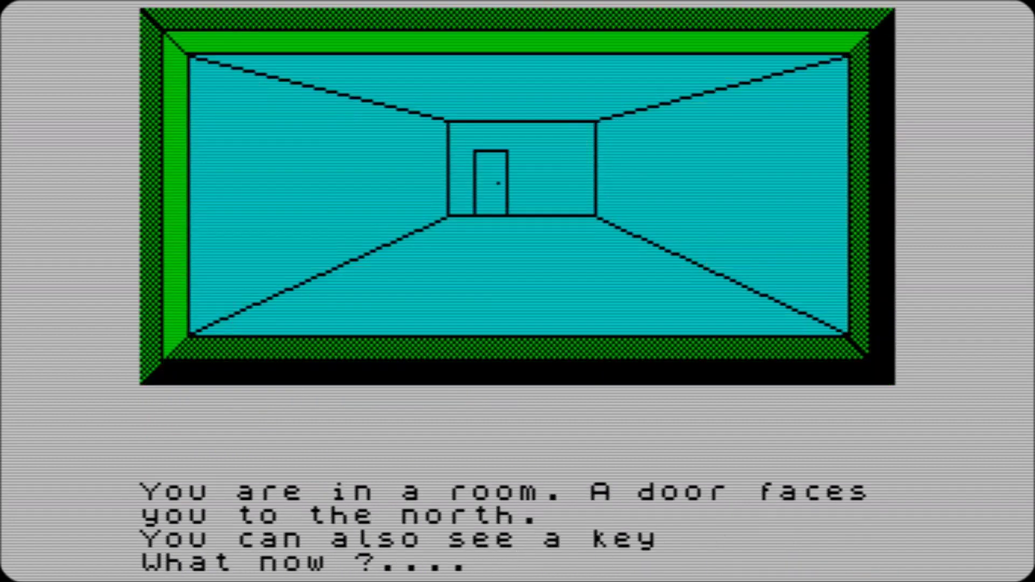
# - Test 'open door' without the key, 'get key', then 'open door' while carrying it
pyautogui.write('open d')
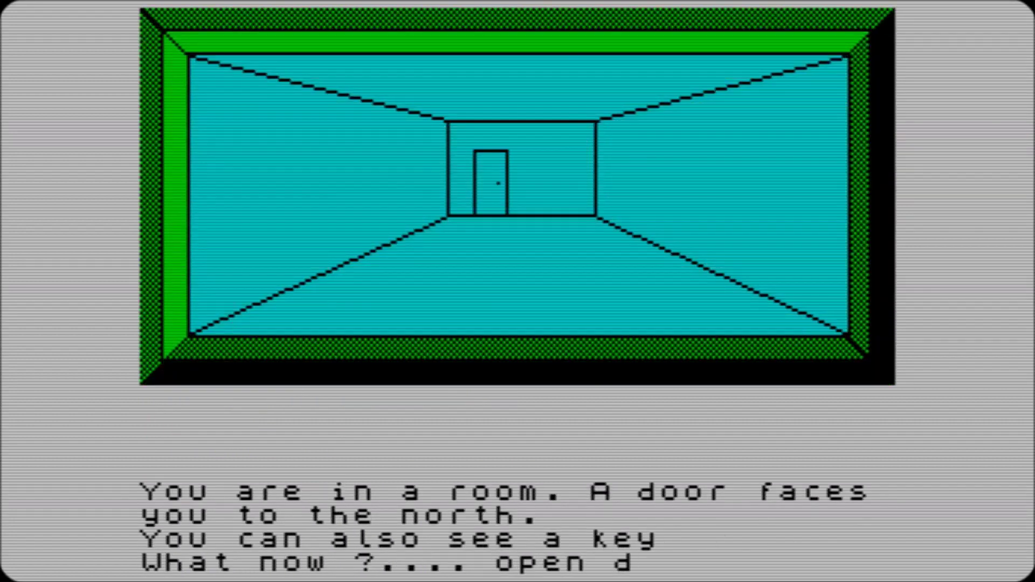
pyautogui.write('oor')
pyautogui.press('Return')
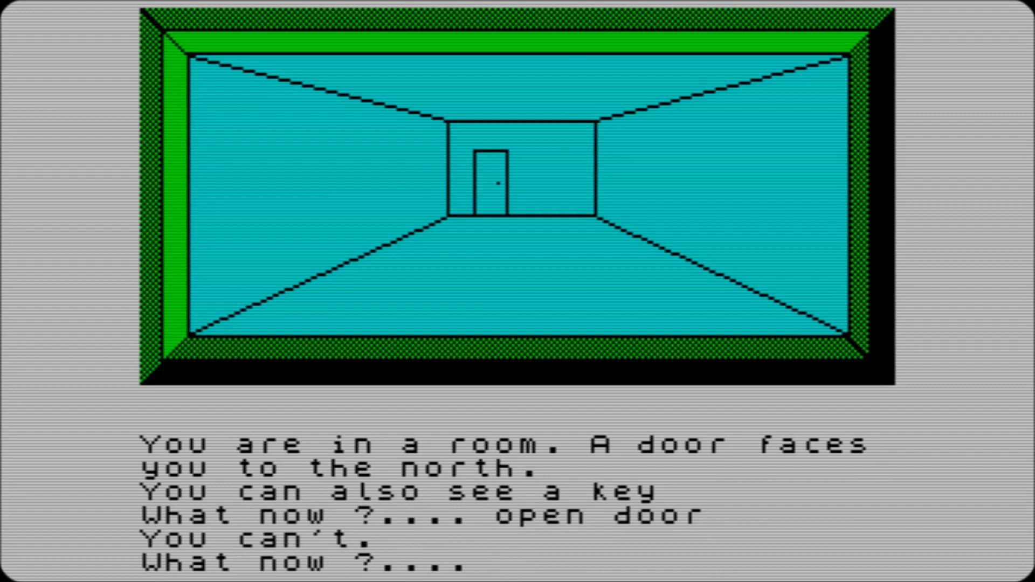
pyautogui.write('get key')
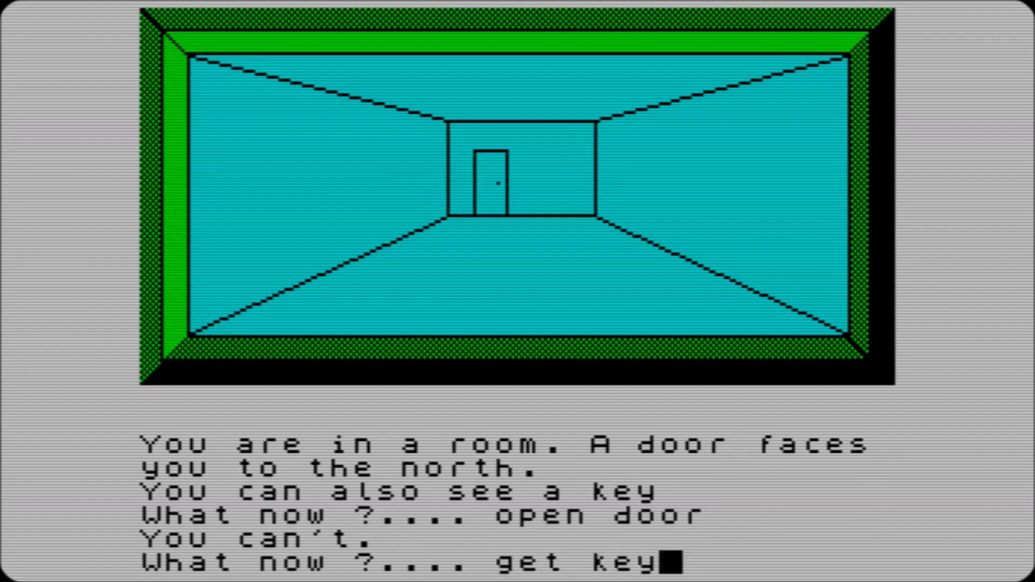
pyautogui.press('Return')
pyautogui.write('open dor')
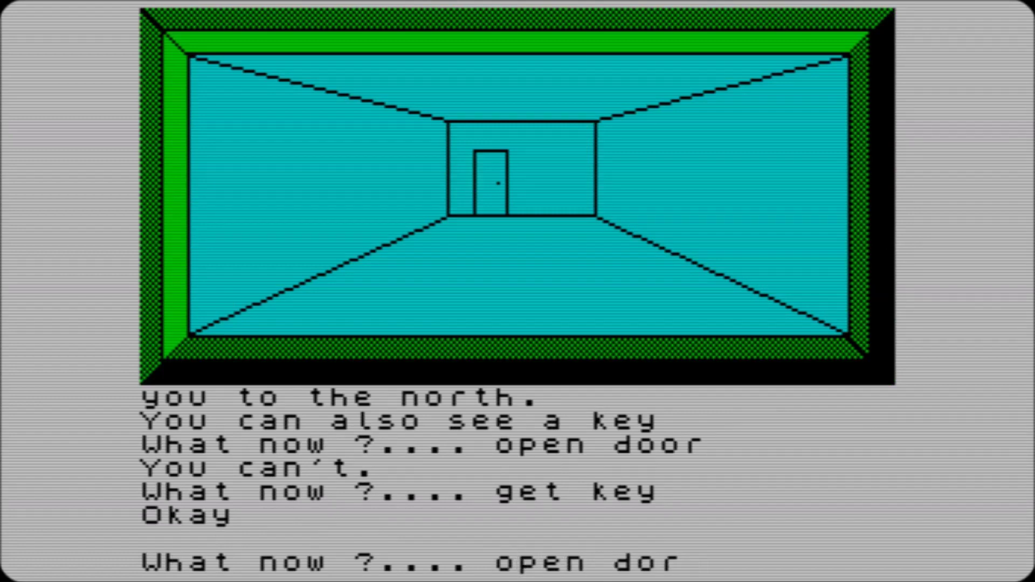
pyautogui.press('Return')
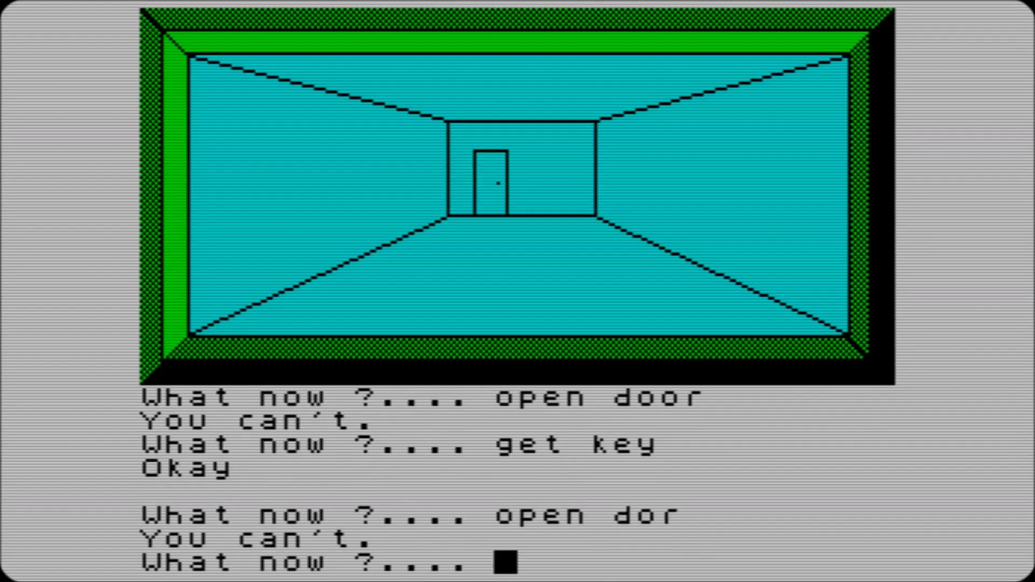
pyautogui.write('open ')
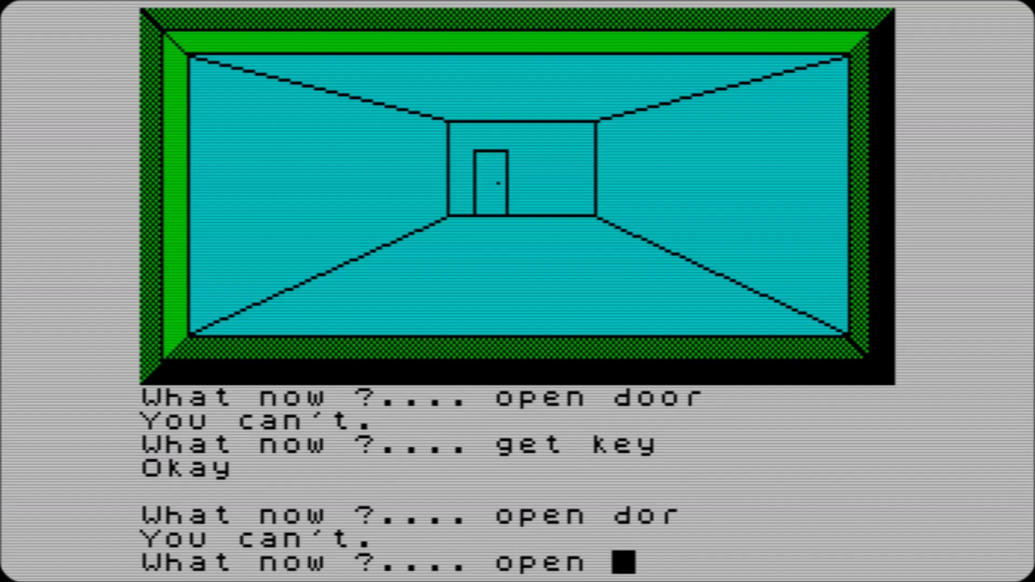
pyautogui.write('door')
pyautogui.press('Return')
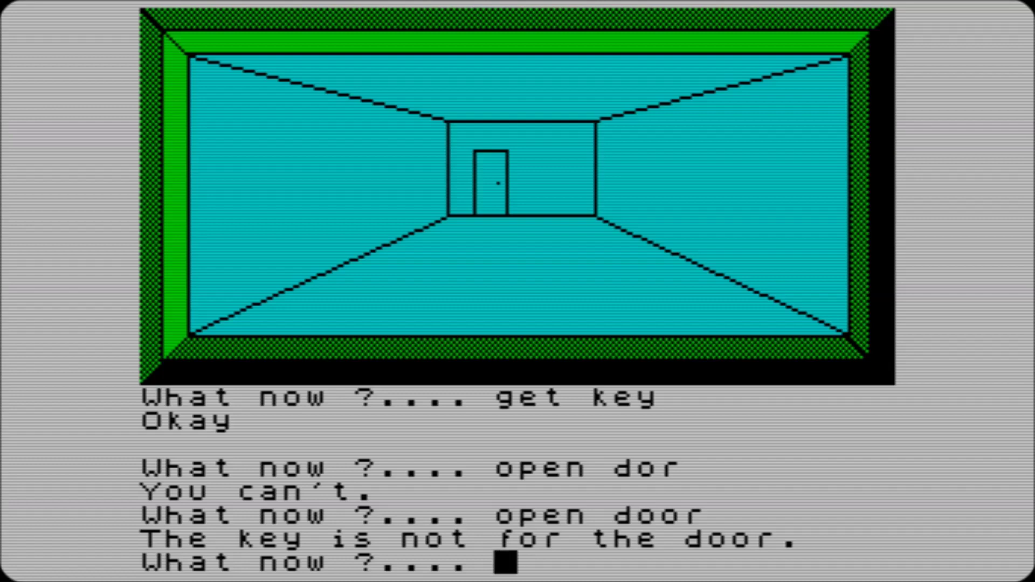
# - Break out of the game to the main menu and request room 1's description
pyautogui.press('Escape')
pyautogui.press('Escape')
pyautogui.press('space')
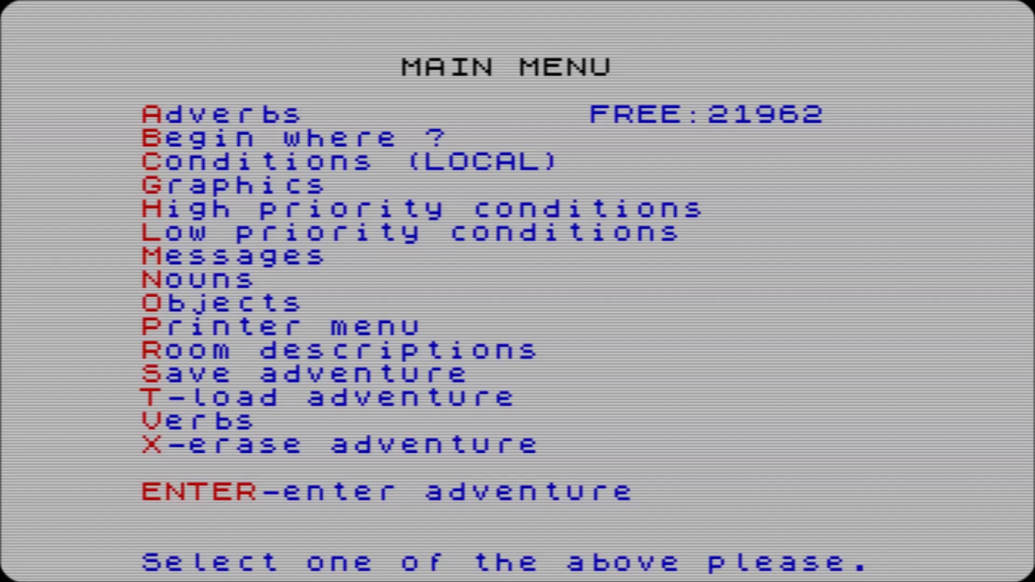
pyautogui.press('r')
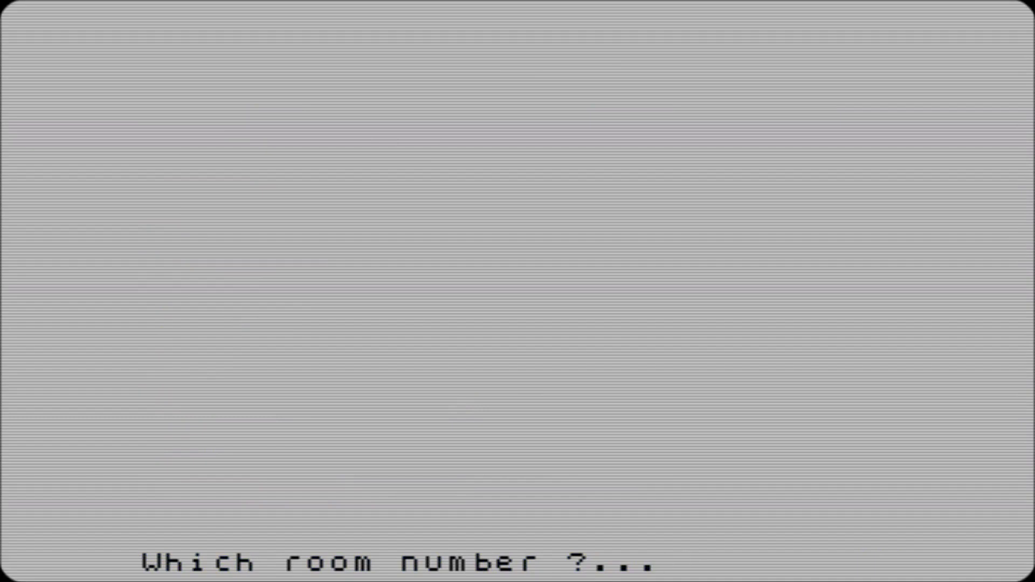
pyautogui.write('1')
pyautogui.press('Return')
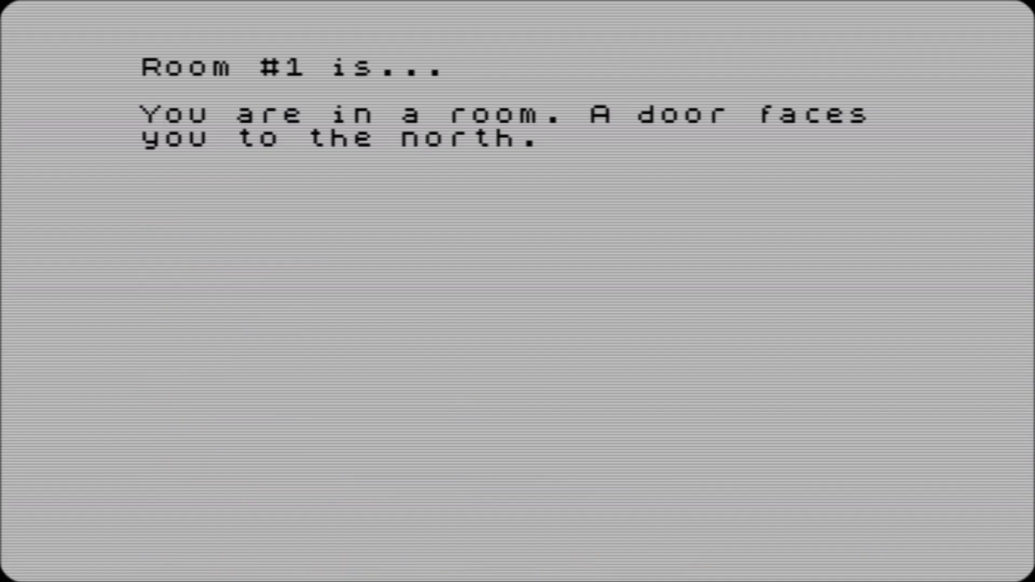